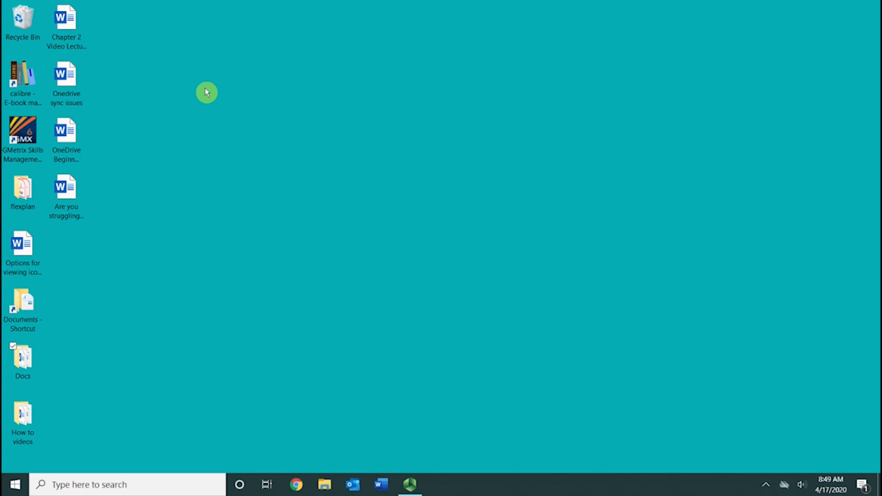
Open Chrome and go to onedrive.com.
{"action": "left_click", "coordinate": [296, 486]}
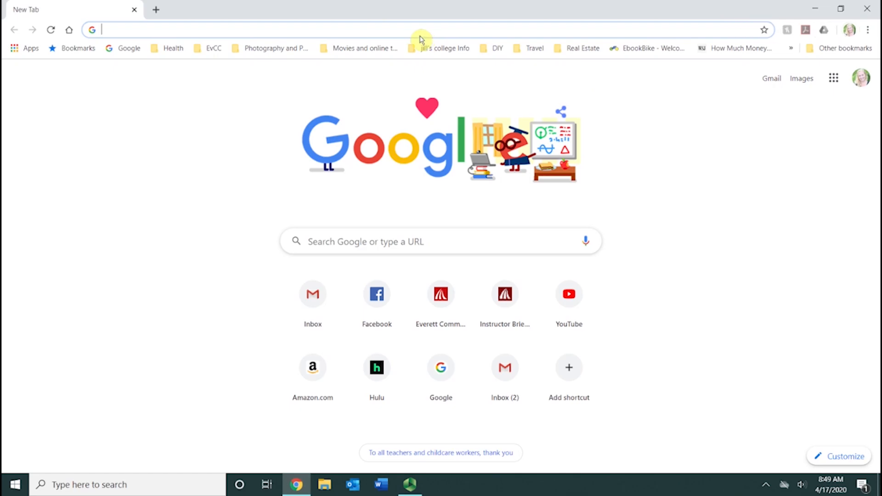
{"action": "type", "text": "oned"}
{"action": "key", "text": "Return"}
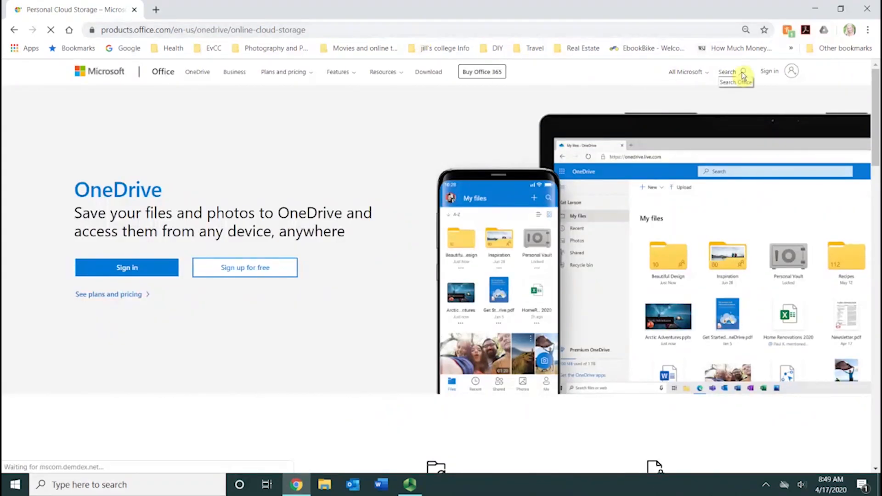
Sign in to OneDrive with the college work email and password, then minimize the browser.
{"action": "left_click", "coordinate": [770, 72]}
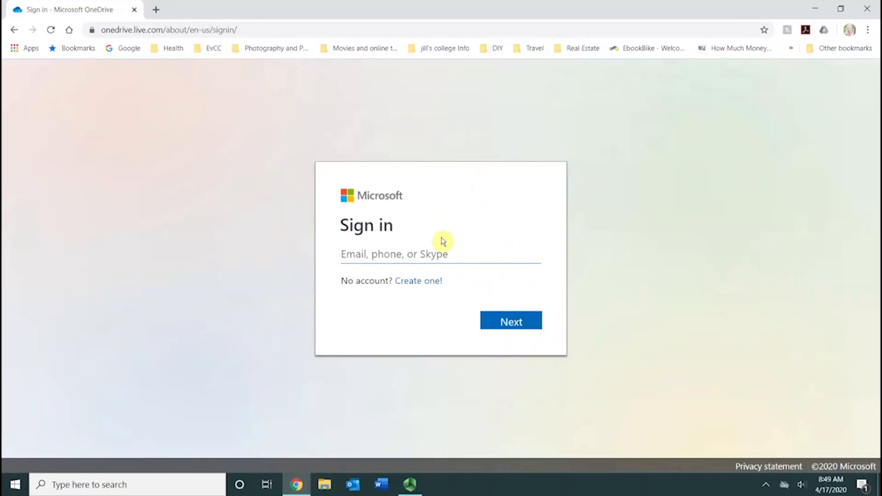
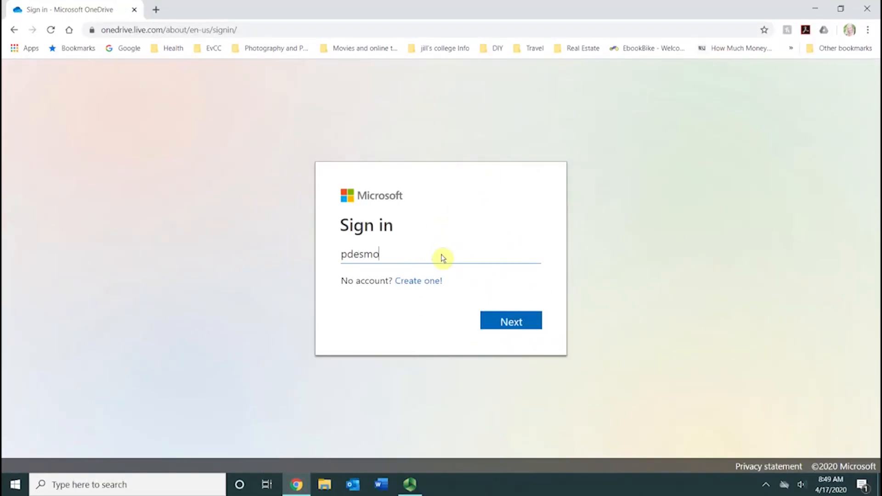
{"action": "left_click", "coordinate": [517, 321]}
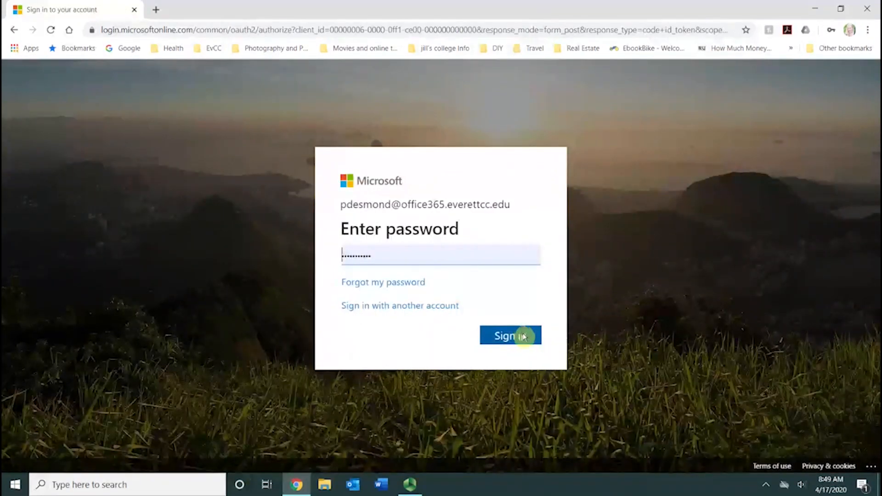
{"action": "left_click", "coordinate": [524, 337]}
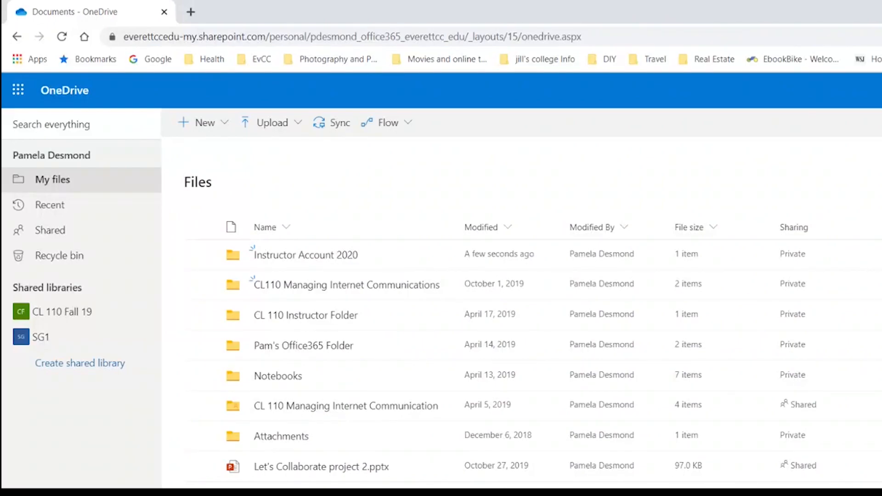
{"action": "left_click", "coordinate": [818, 15]}
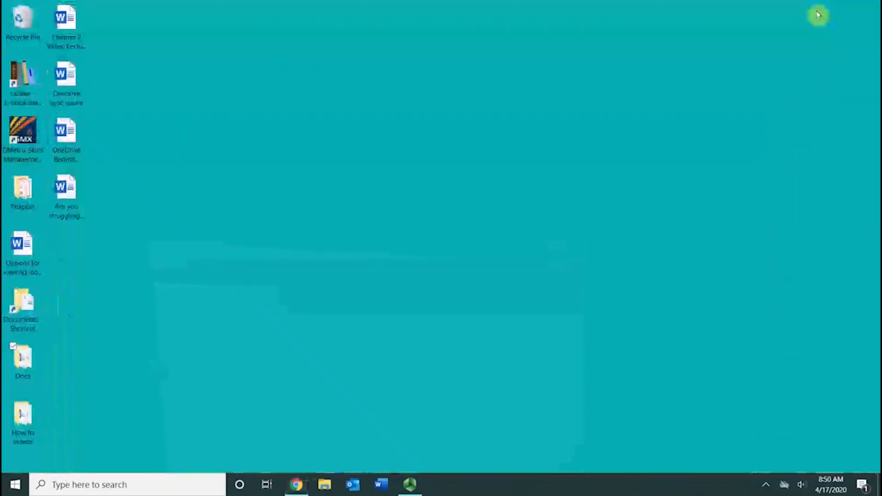
Launch Microsoft Word from the Windows search.
{"action": "left_click", "coordinate": [136, 489]}
{"action": "type", "text": "word"}
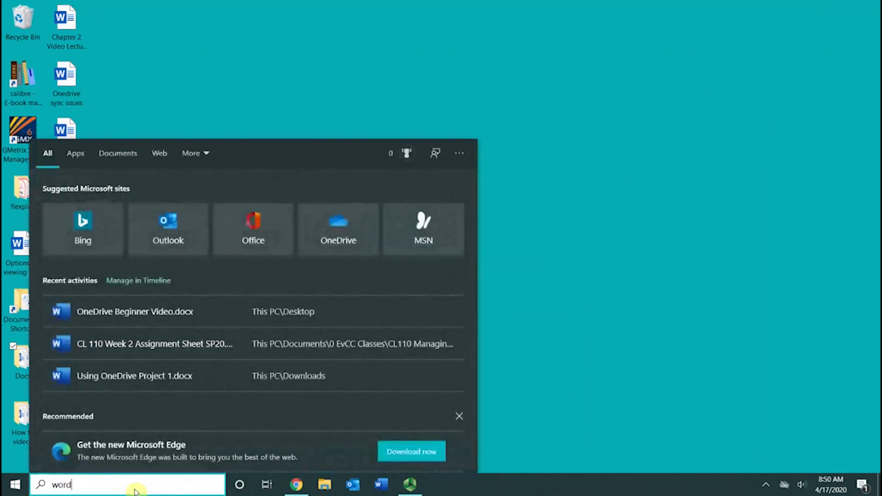
{"action": "key", "text": "Return"}
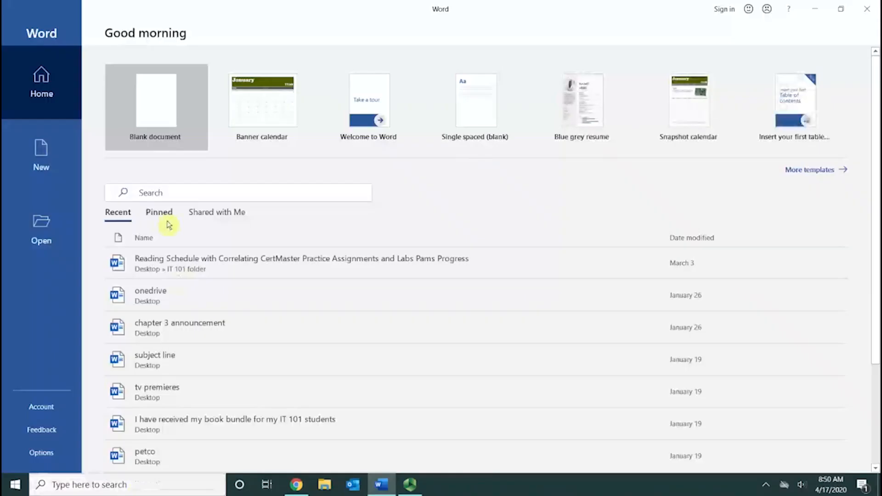
Sign in to Office from Word's Account page with the college work email and password.
{"action": "left_click", "coordinate": [54, 413]}
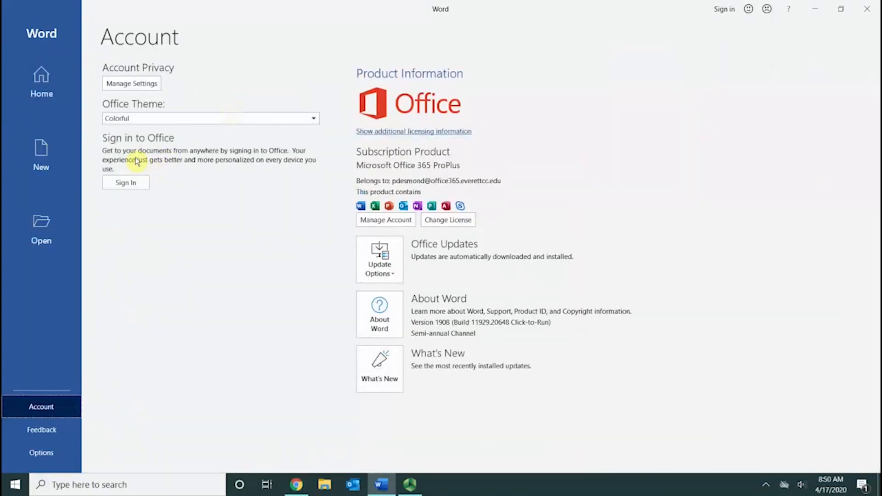
{"action": "left_click", "coordinate": [140, 185]}
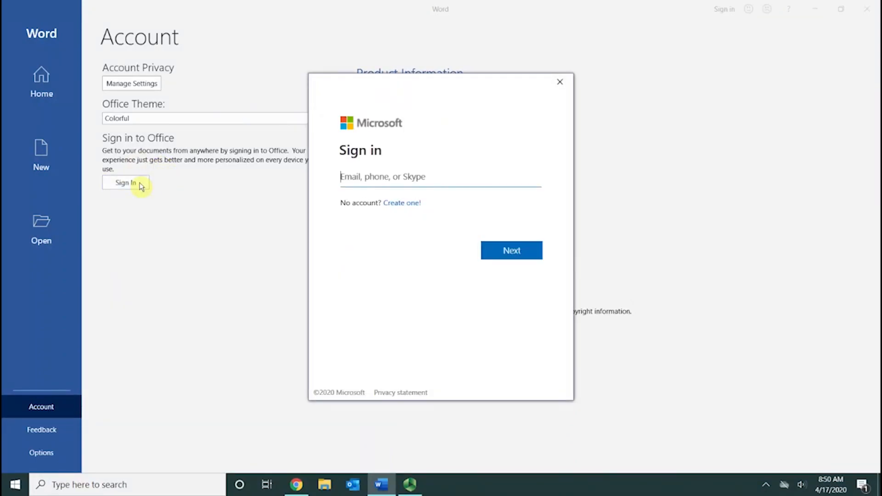
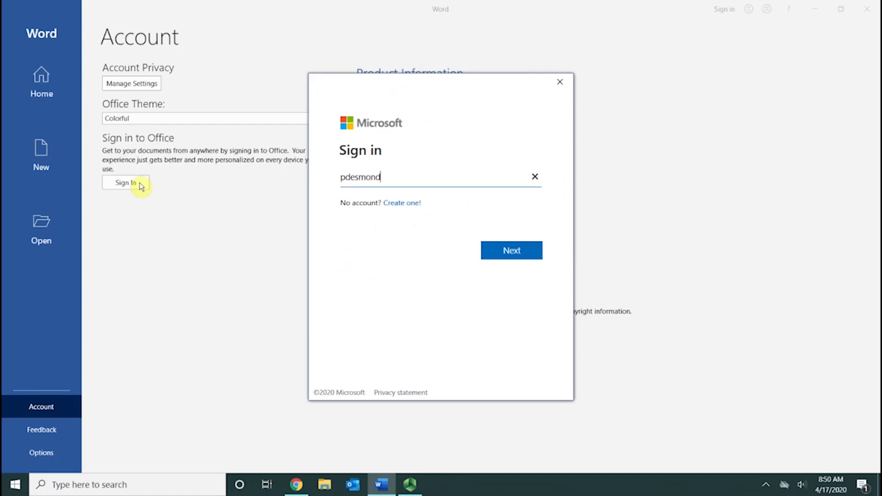
{"action": "left_click", "coordinate": [496, 251]}
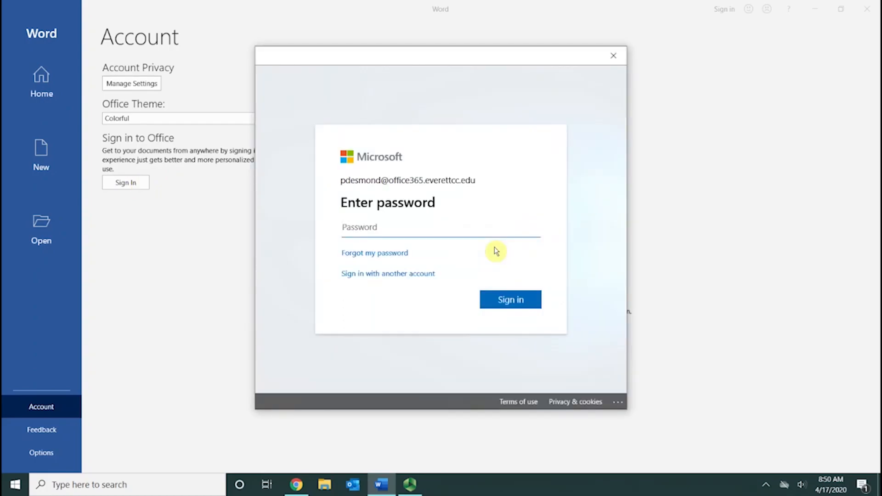
{"action": "type", "text": "******"}
{"action": "key", "text": "Return"}
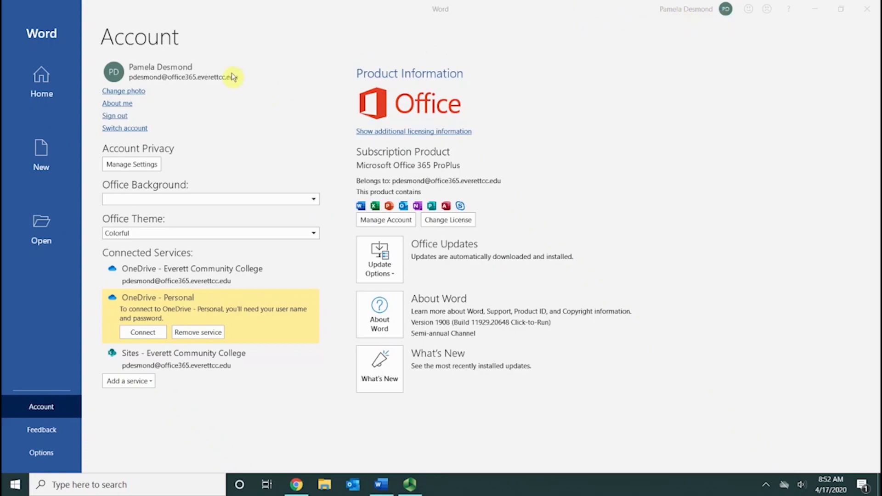
Create a new blank document containing the text 'Video Demonstration'.
{"action": "left_click", "coordinate": [44, 161]}
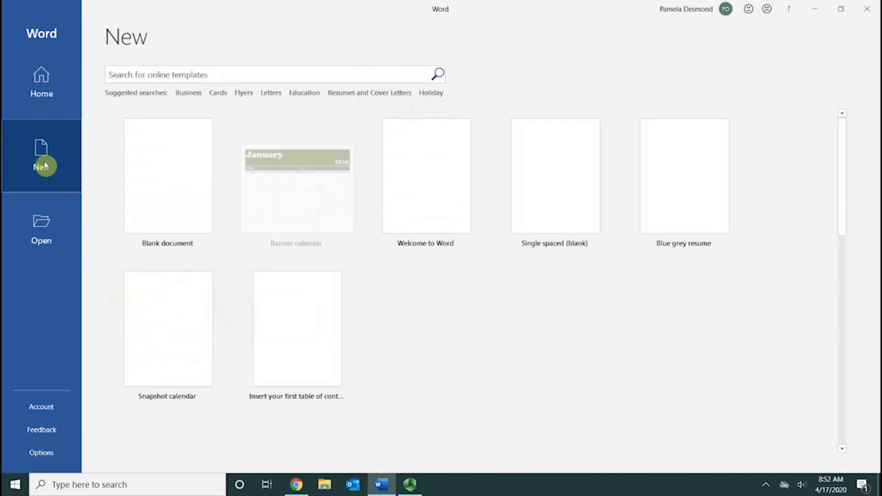
{"action": "left_click", "coordinate": [145, 169]}
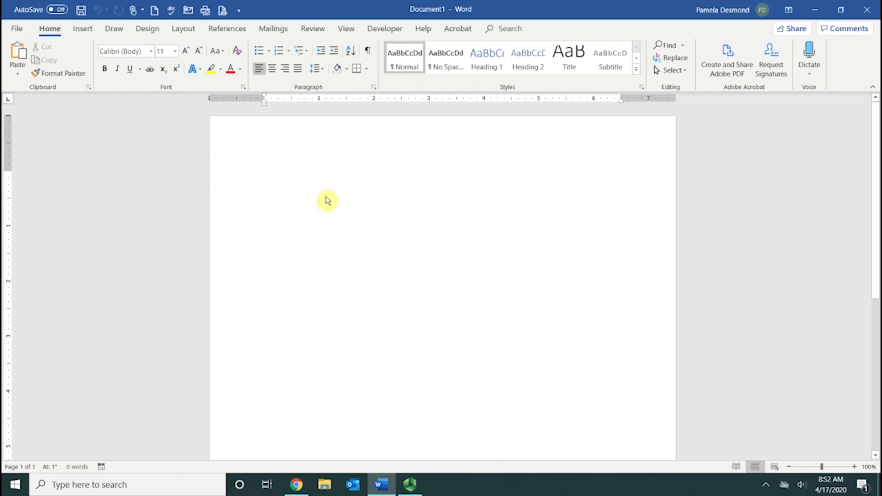
{"action": "type", "text": "Video "}
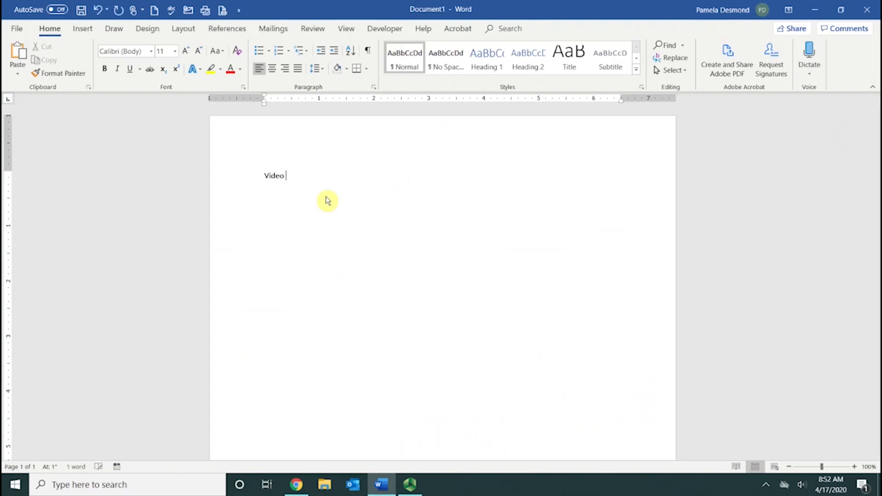
{"action": "type", "text": "Demonstration"}
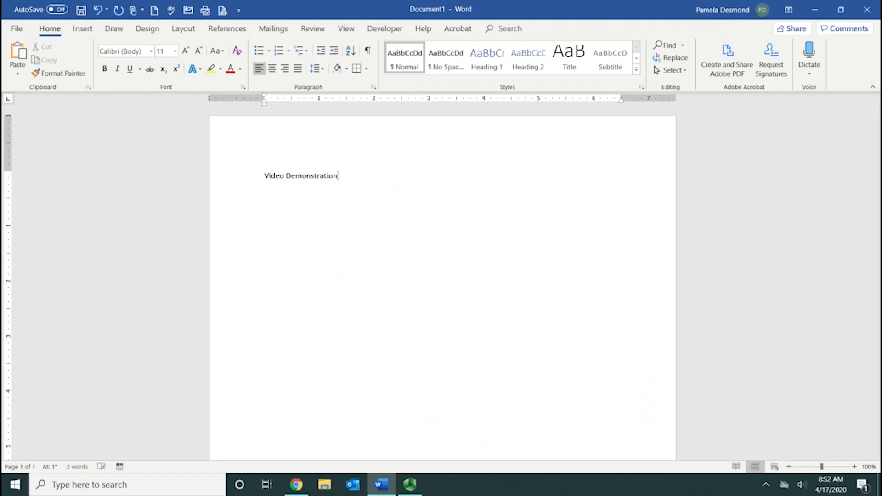
Save the document as Video Demonstration to OneDrive - Everett Community College.
{"action": "left_click", "coordinate": [17, 29]}
{"action": "left_click", "coordinate": [46, 181]}
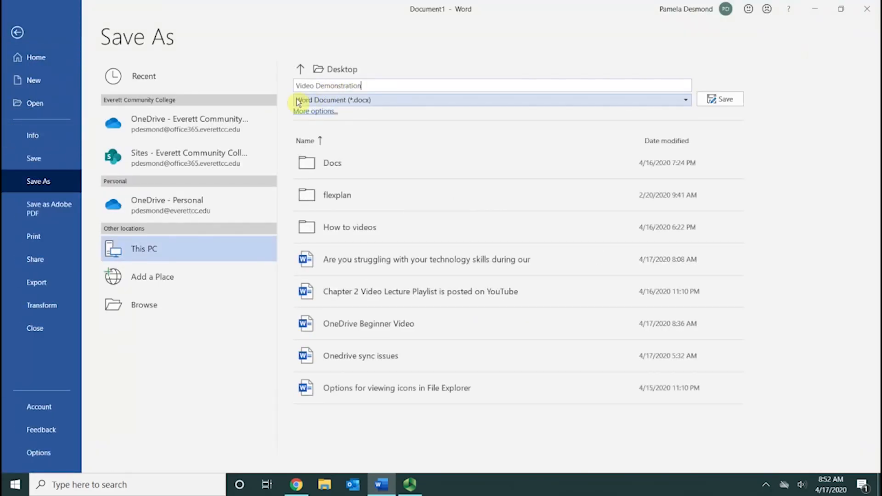
{"action": "left_click", "coordinate": [256, 131]}
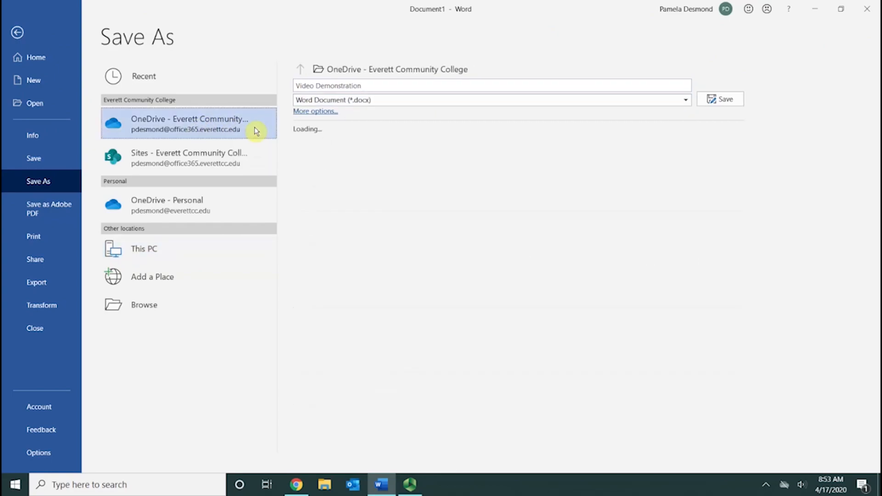
{"action": "left_click", "coordinate": [729, 99]}
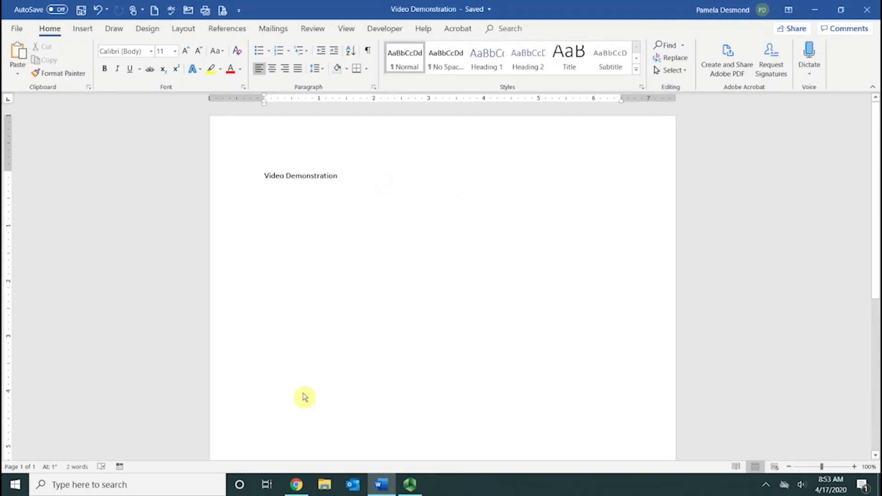
Switch to the OneDrive Files page in Chrome, leaving the desktop showing.
{"action": "left_click", "coordinate": [296, 485]}
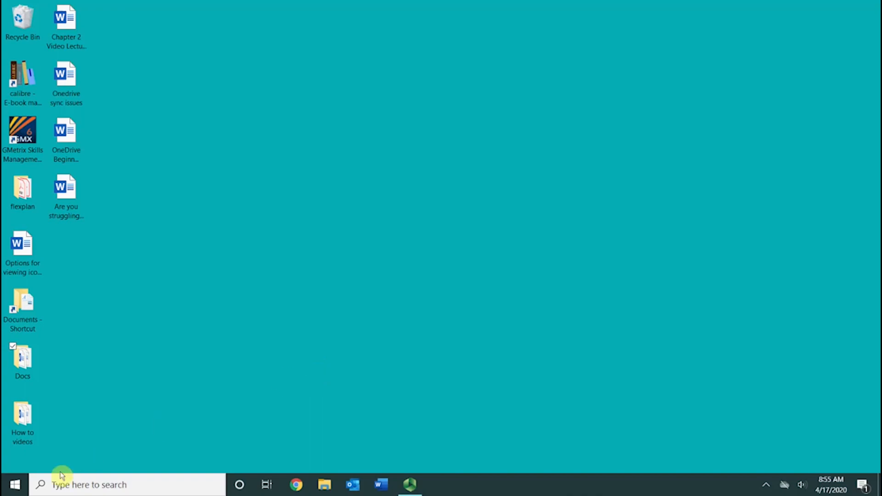
Launch the OneDrive desktop app from the Start menu's program list.
{"action": "left_click", "coordinate": [13, 490]}
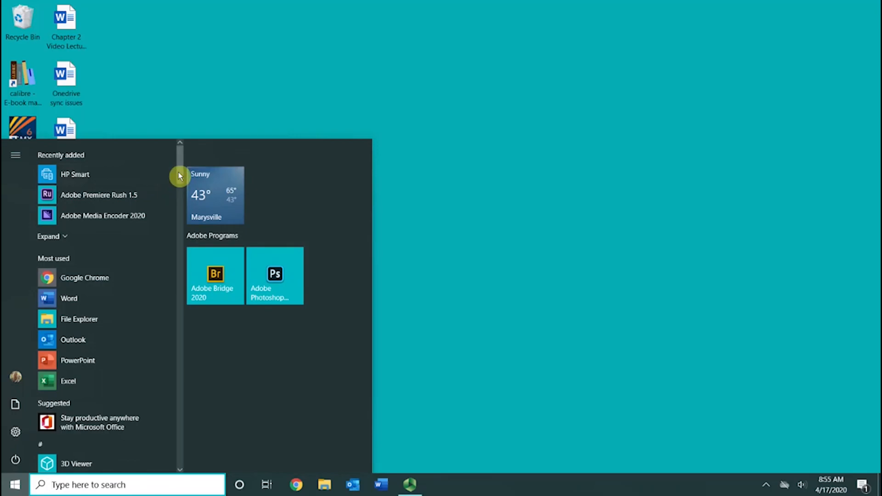
{"action": "left_click_drag", "start_coordinate": [179, 178], "coordinate": [179, 363]}
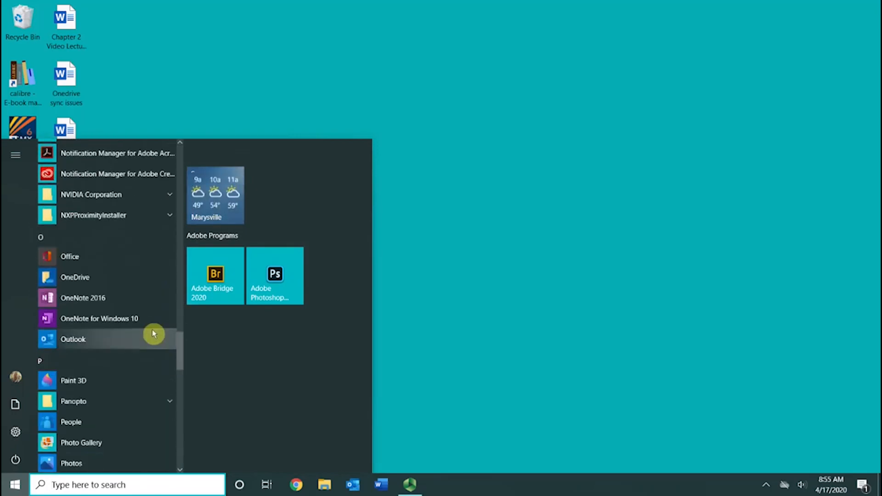
{"action": "left_click", "coordinate": [108, 278]}
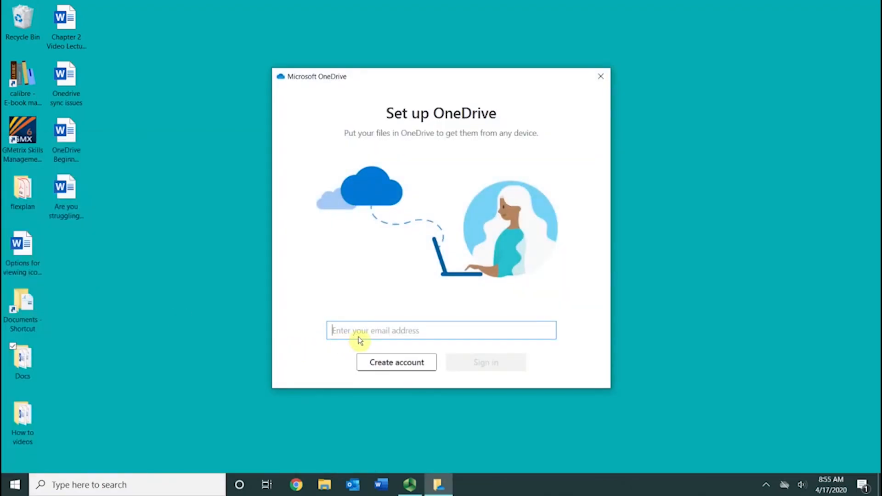
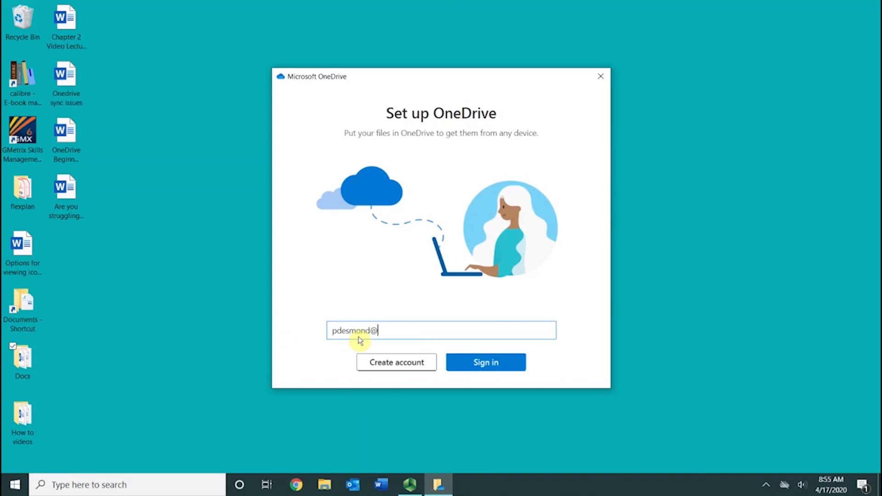
Sign in to OneDrive with the work email and keep the existing OneDrive folder.
{"action": "left_click", "coordinate": [504, 370]}
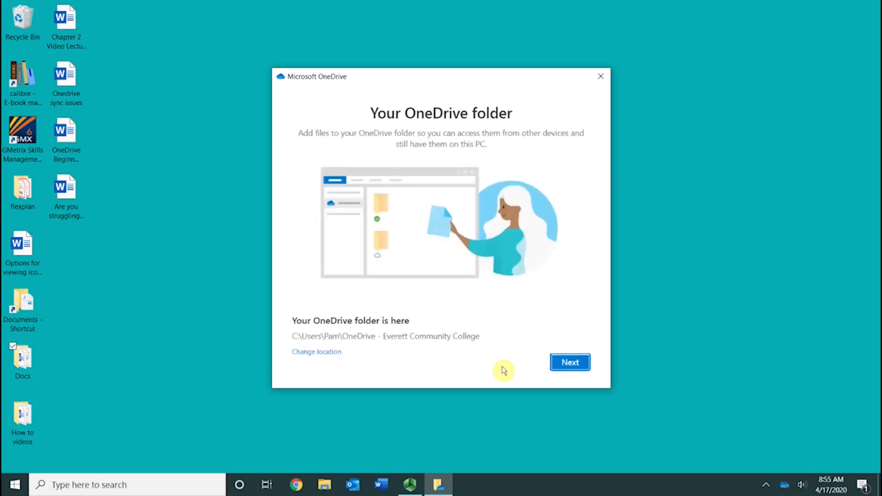
{"action": "left_click", "coordinate": [559, 365]}
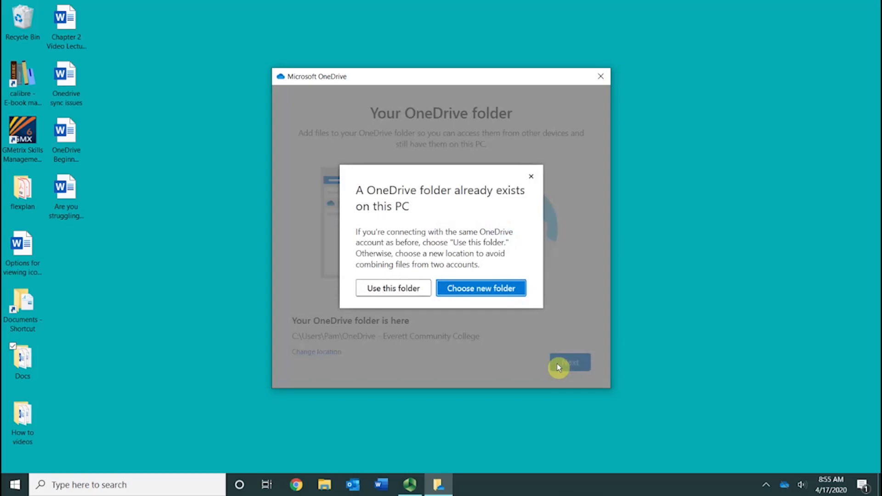
{"action": "left_click", "coordinate": [421, 290]}
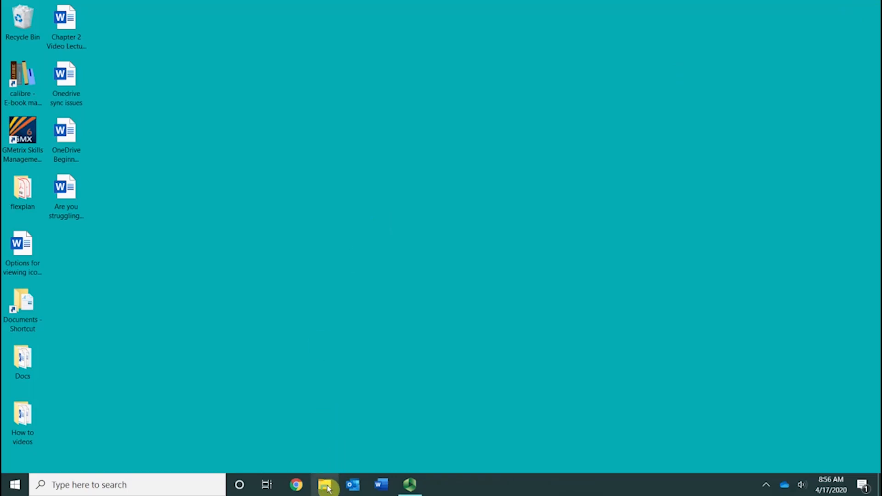
{"action": "left_click", "coordinate": [328, 488]}
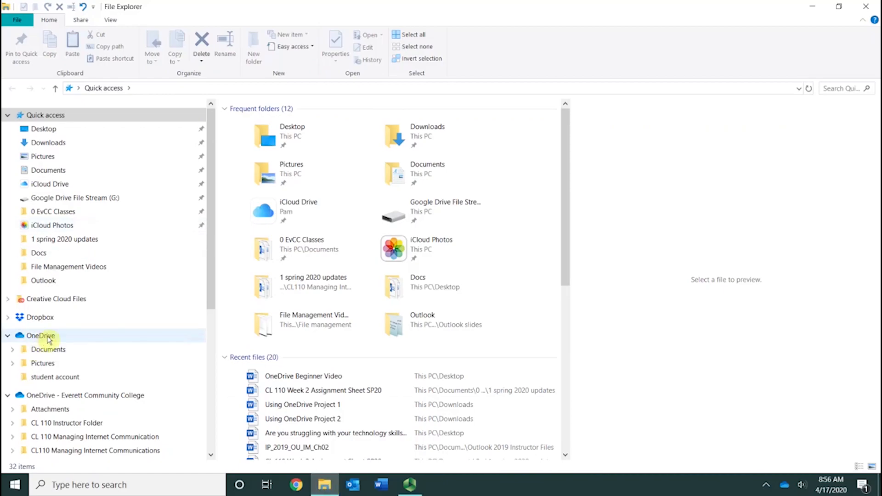
{"action": "left_click_drag", "start_coordinate": [208, 231], "coordinate": [208, 291]}
{"action": "left_click", "coordinate": [128, 281]}
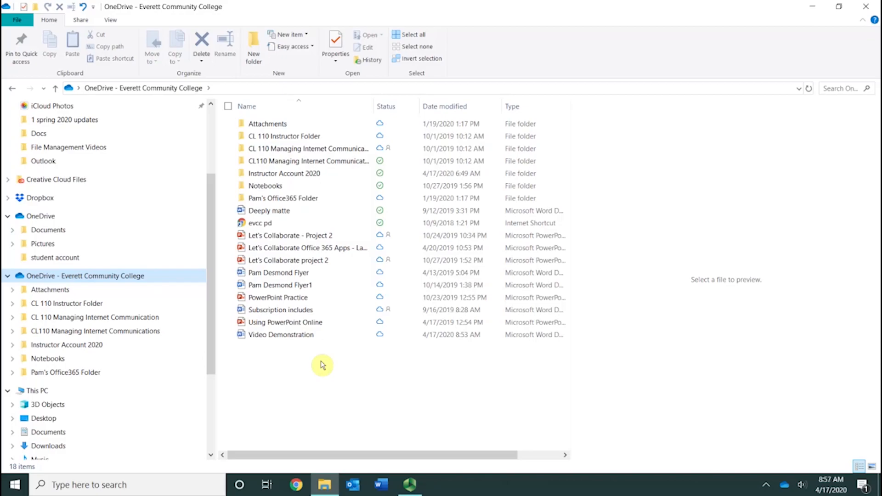
{"action": "left_click", "coordinate": [291, 366]}
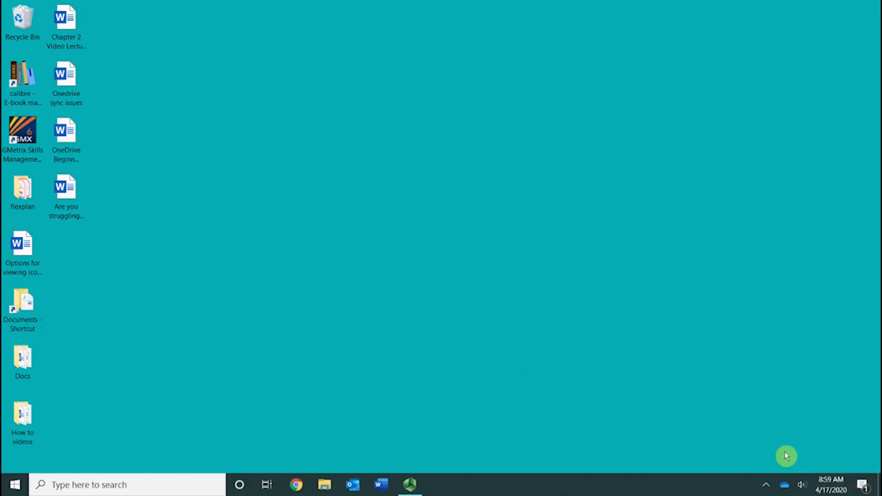
{"action": "left_click", "coordinate": [786, 491]}
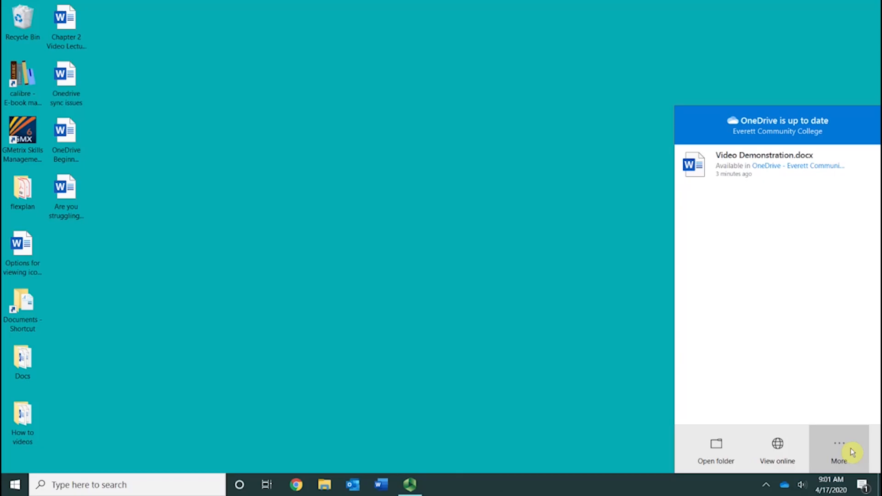
{"action": "left_click", "coordinate": [610, 261]}
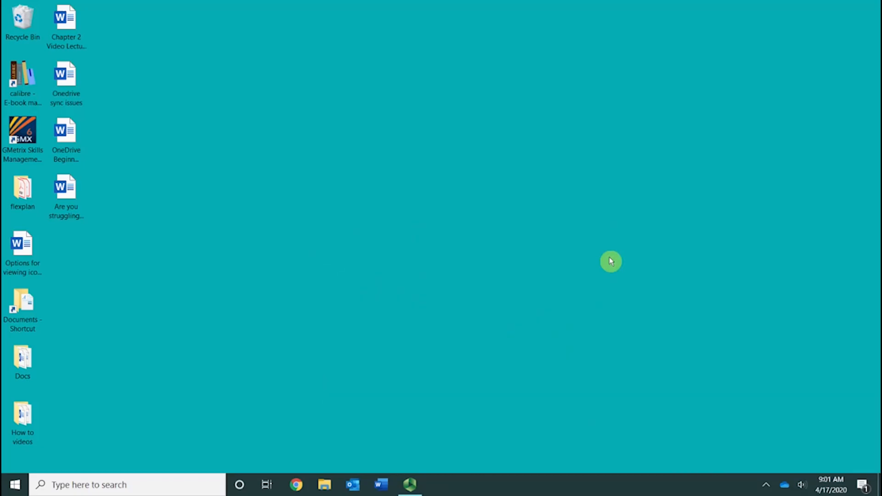